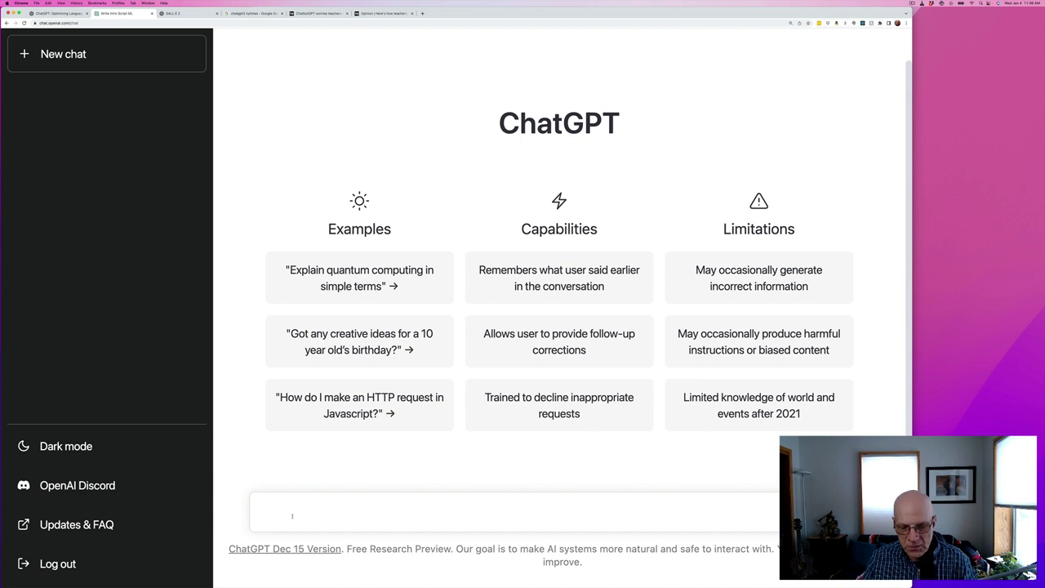
Type the prompt 'write a fun exciting introduction script for an introductory course on machine learning'
{"action": "type", "text": "write a fu"}
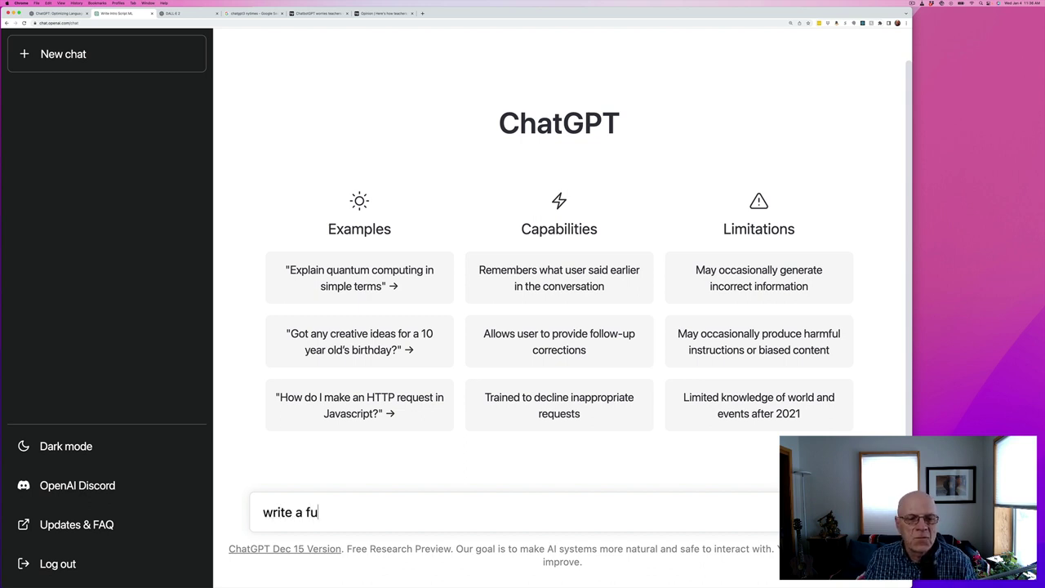
{"action": "type", "text": "n exciting "}
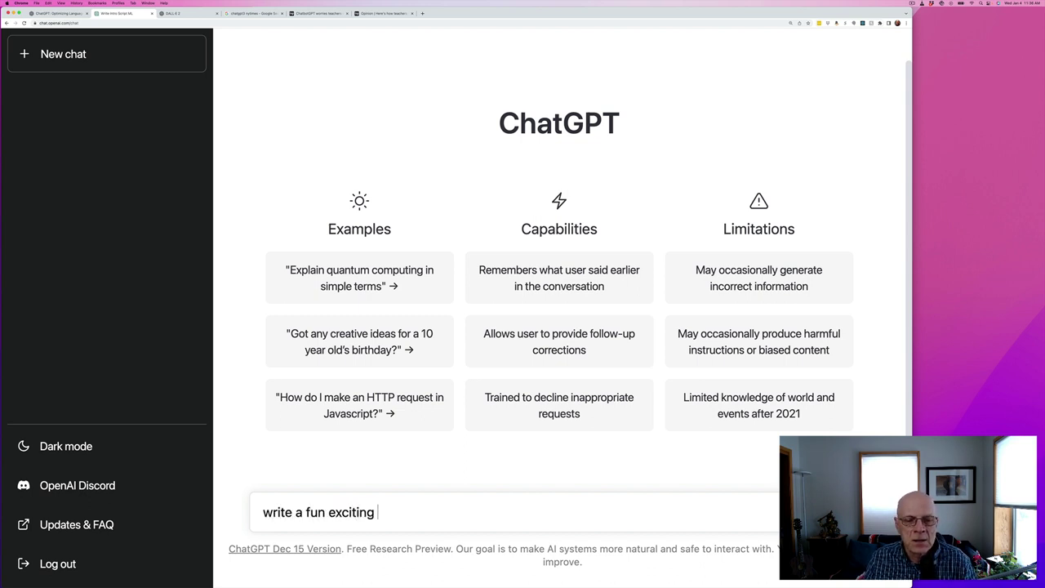
{"action": "type", "text": "intor"}
{"action": "key", "text": "BackSpace"}
{"action": "key", "text": "BackSpace"}
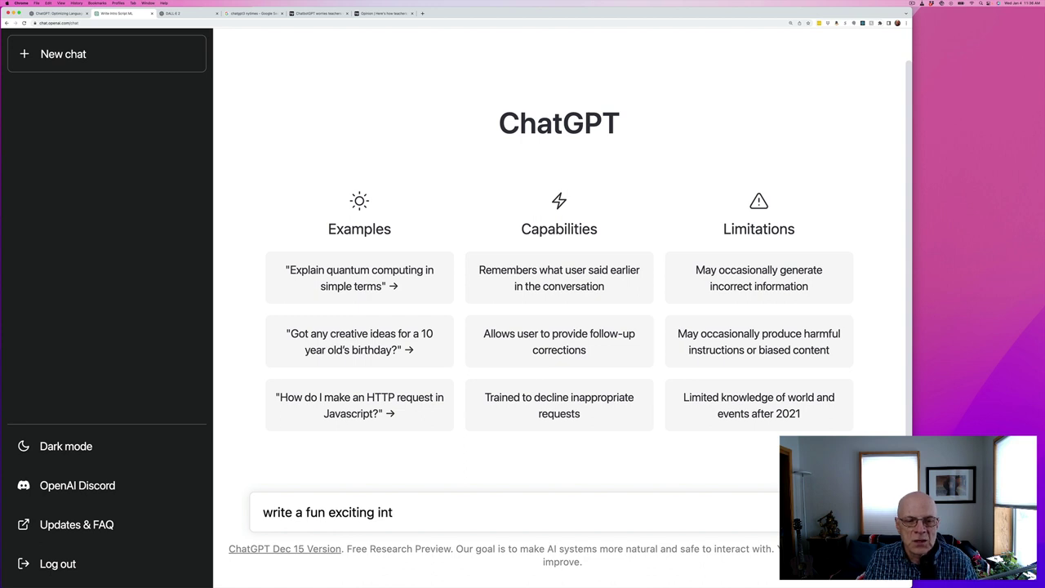
{"action": "type", "text": "roduction s"}
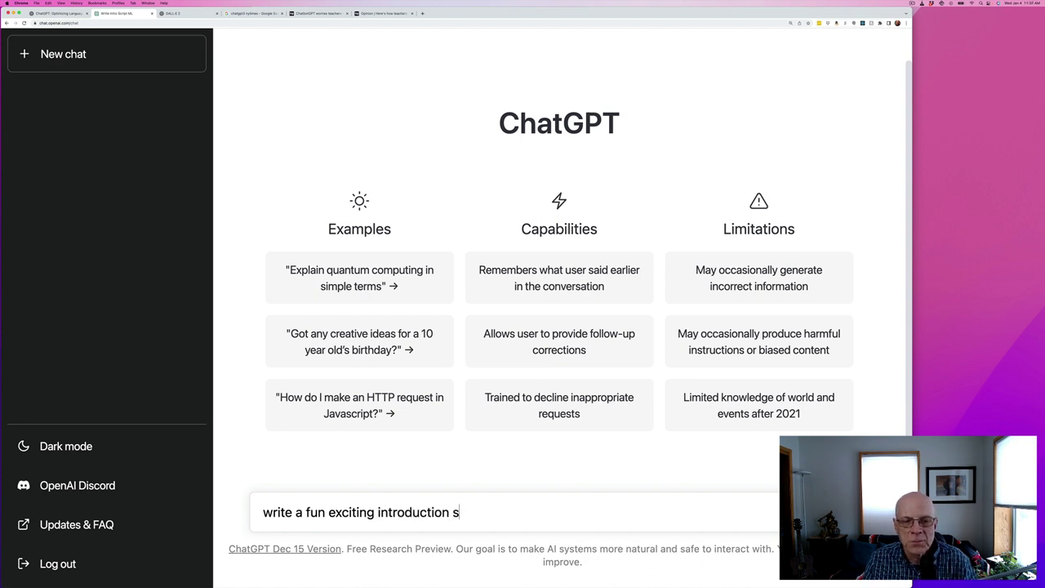
{"action": "type", "text": "cript for "}
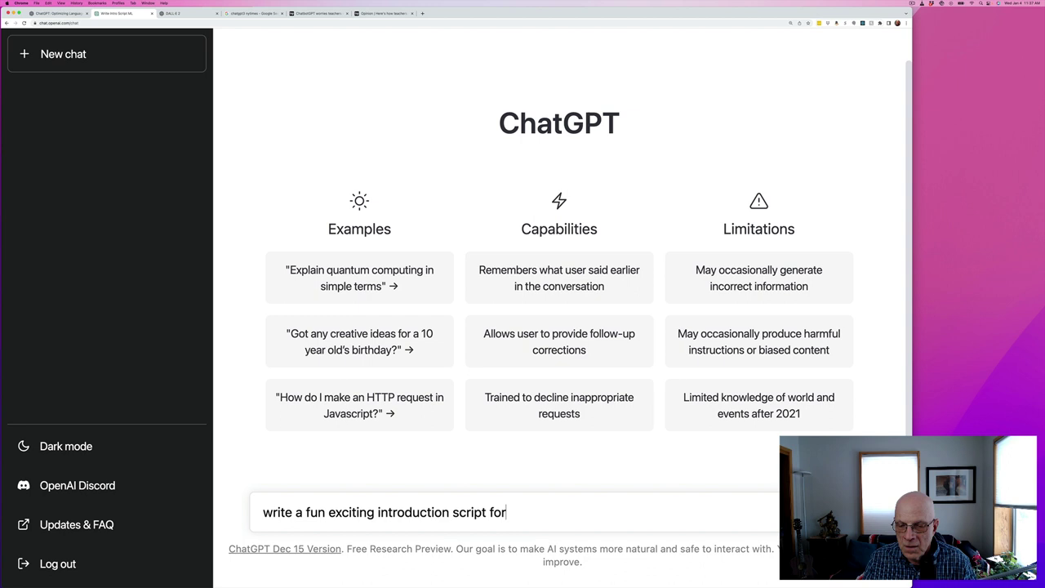
{"action": "type", "text": "an "}
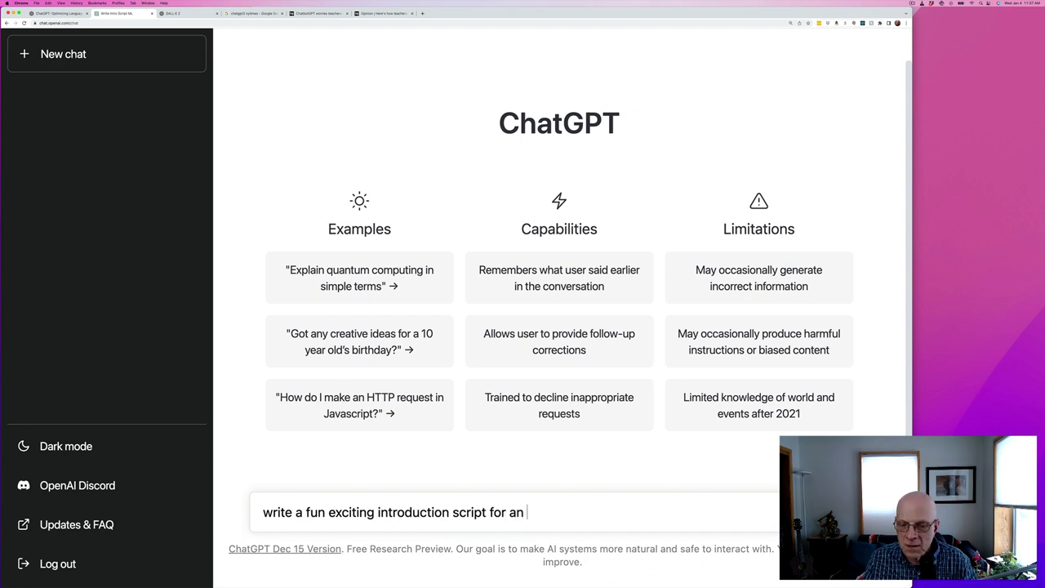
{"action": "type", "text": "introduct"}
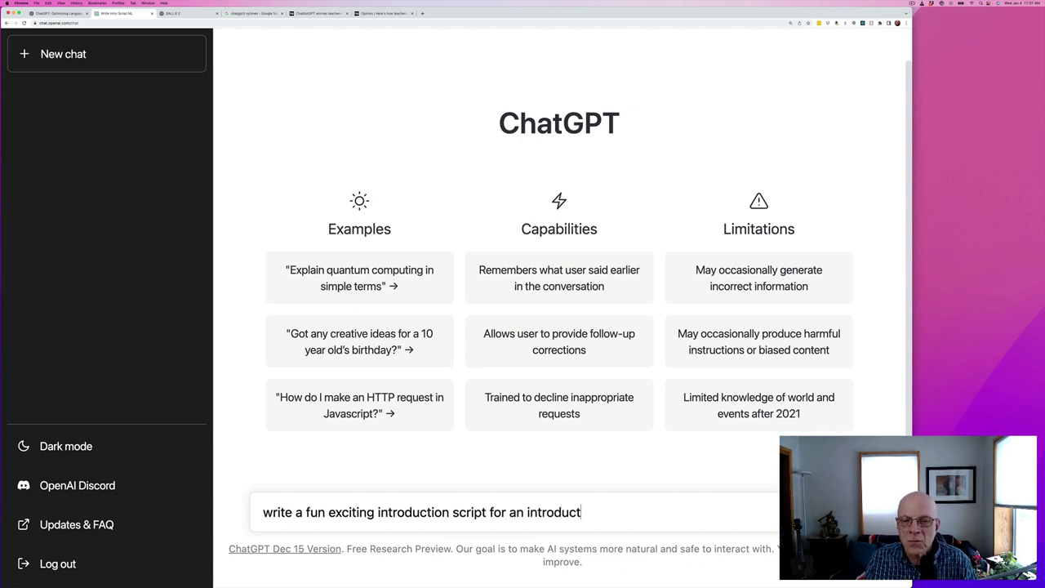
{"action": "type", "text": "ory course on m"}
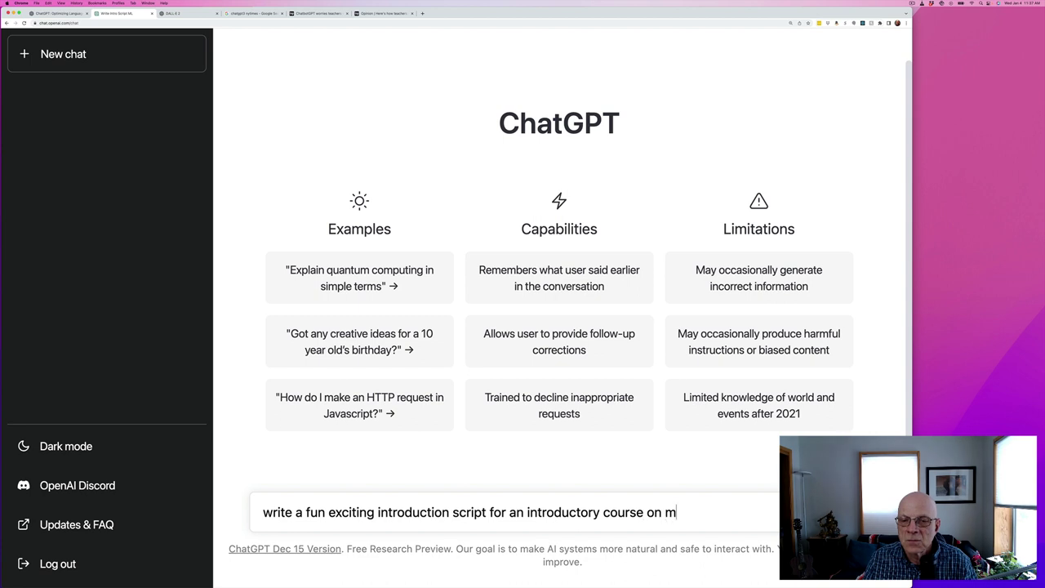
{"action": "type", "text": "achine learning"}
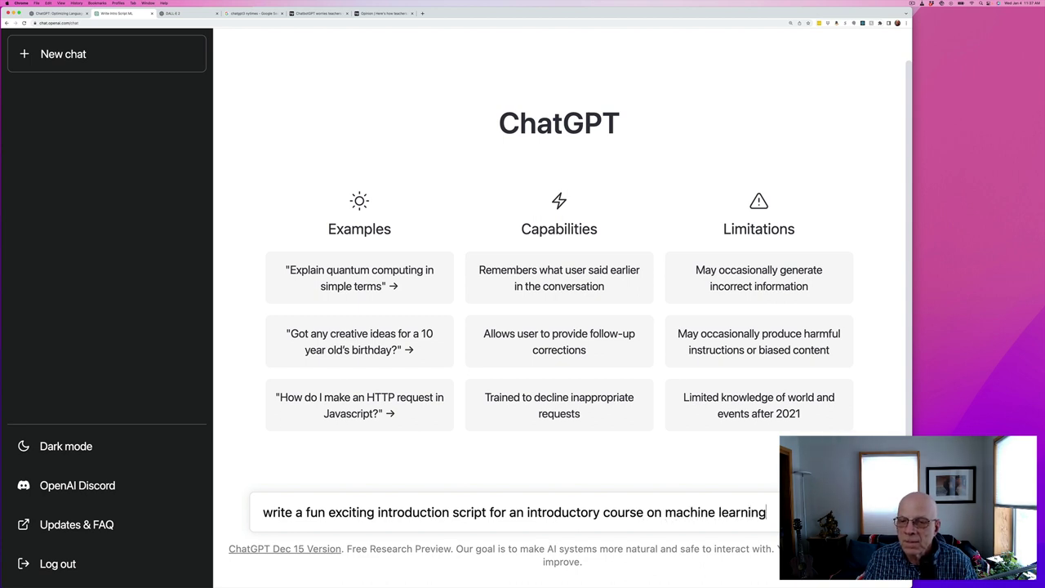
Send the machine learning course introduction prompt and get ChatGPT's welcome script
{"action": "key", "text": "Return"}
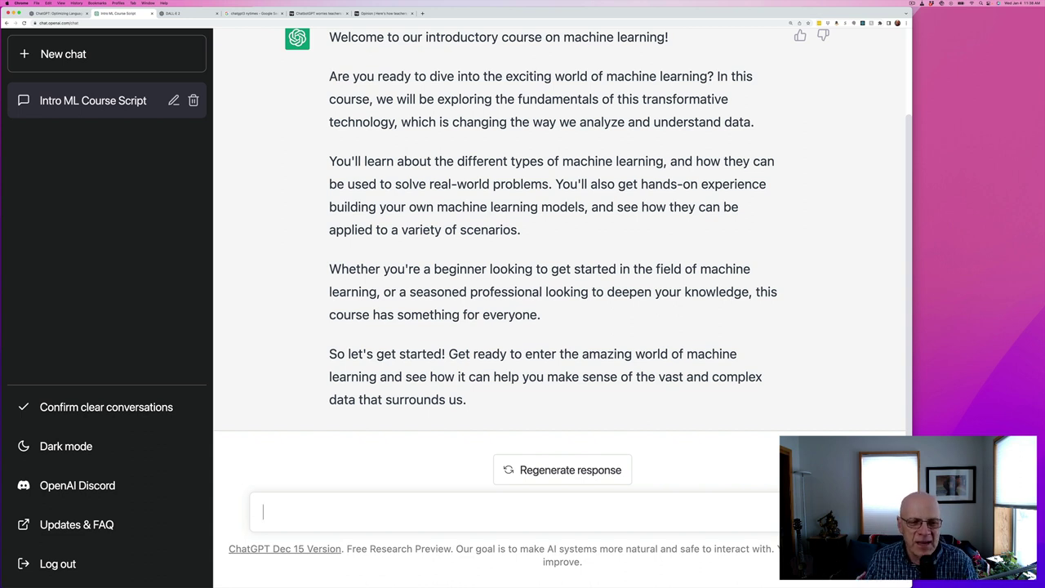
Ask ChatGPT to 'write a Python function that computes the Euclidean distance between two points'
{"action": "type", "text": "write Python"}
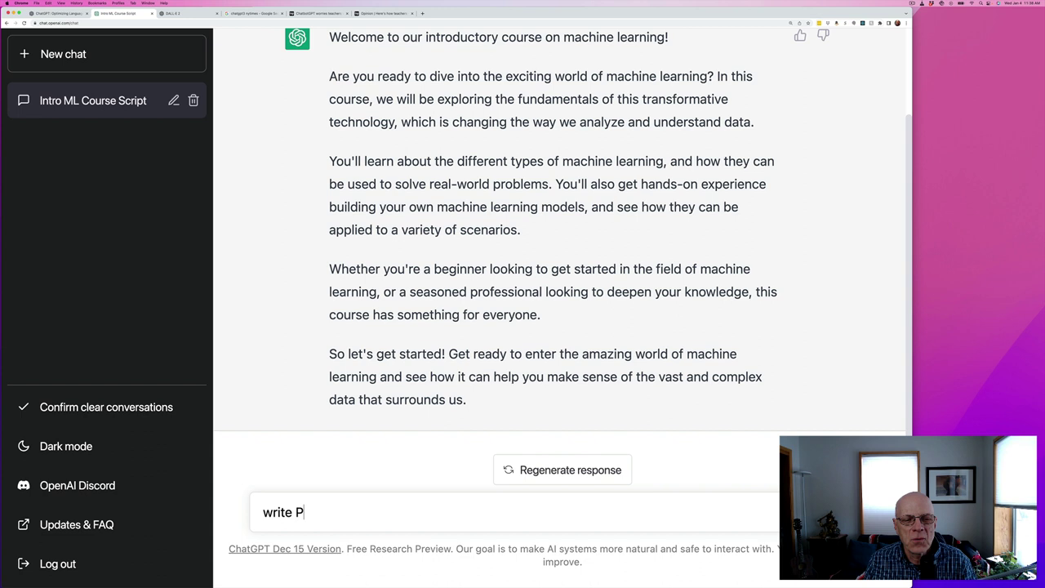
{"action": "key", "text": "BackSpace"}
{"action": "key", "text": "BackSpace"}
{"action": "key", "text": "BackSpace"}
{"action": "key", "text": "BackSpace"}
{"action": "key", "text": "BackSpace"}
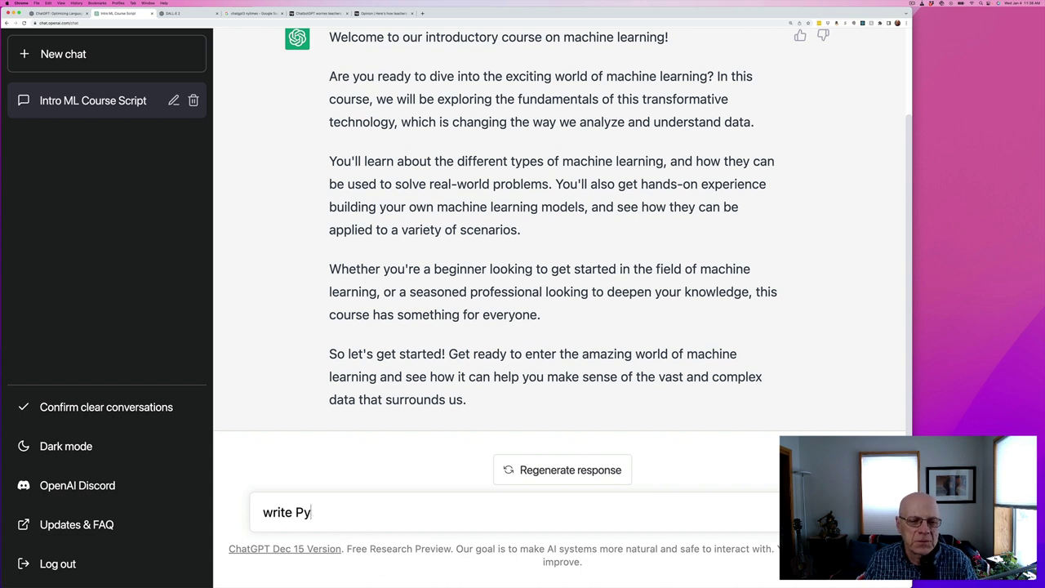
{"action": "type", "text": "a Pyth"}
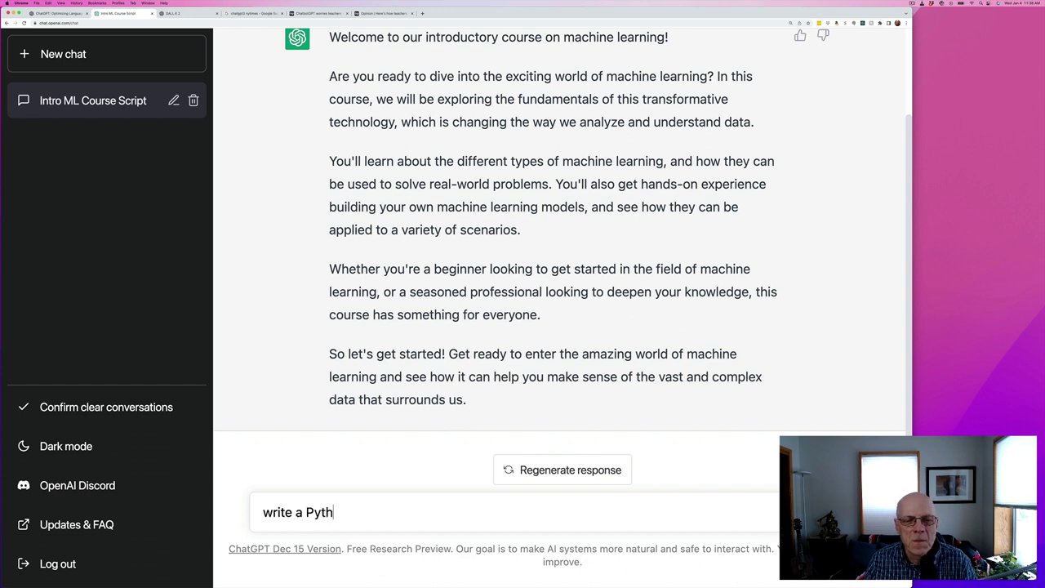
{"action": "type", "text": "on functi"}
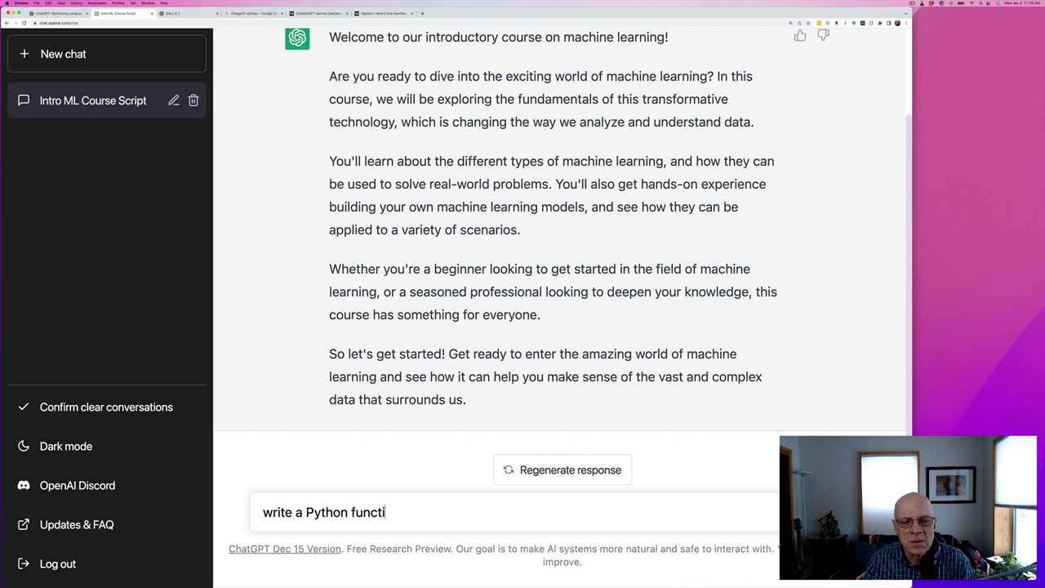
{"action": "type", "text": "on that c"}
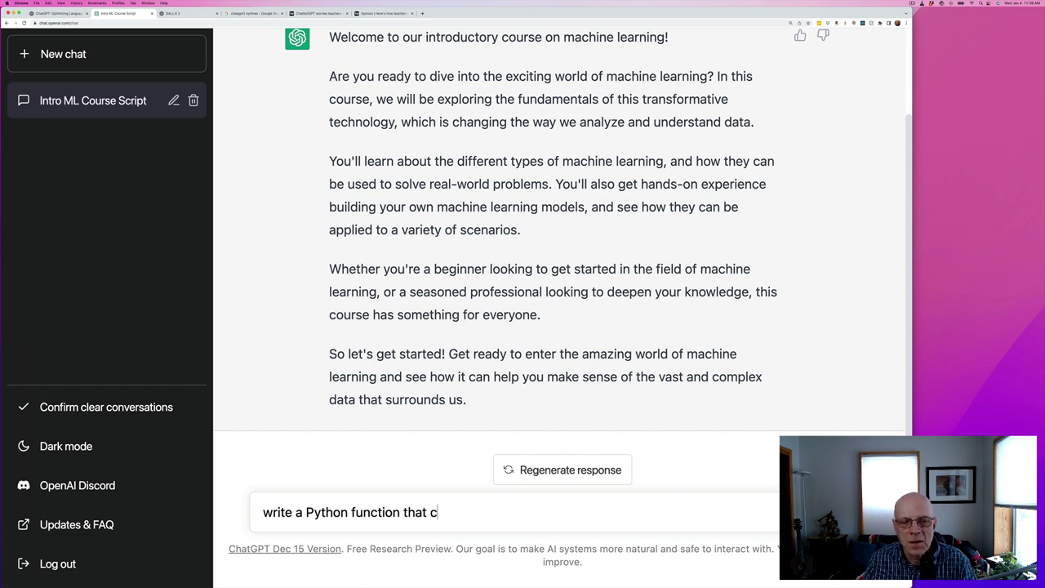
{"action": "type", "text": "omputes the Euc"}
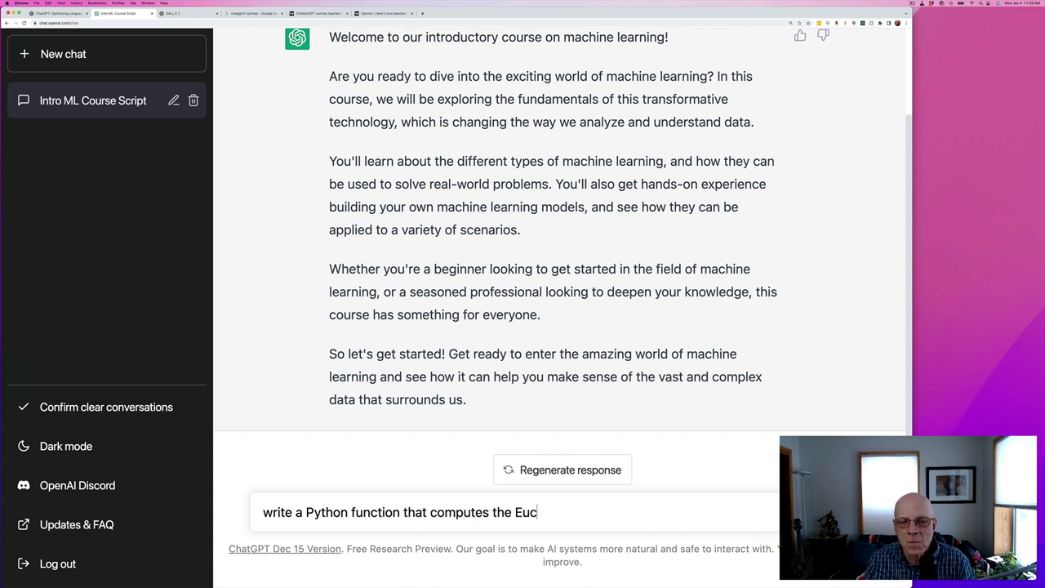
{"action": "type", "text": "lidean "}
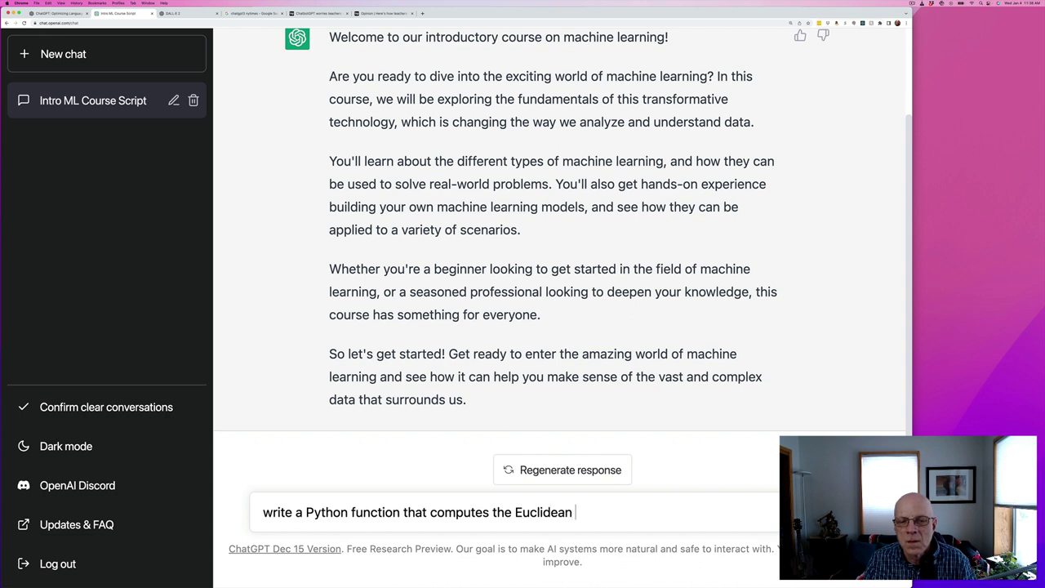
{"action": "type", "text": "distance betw"}
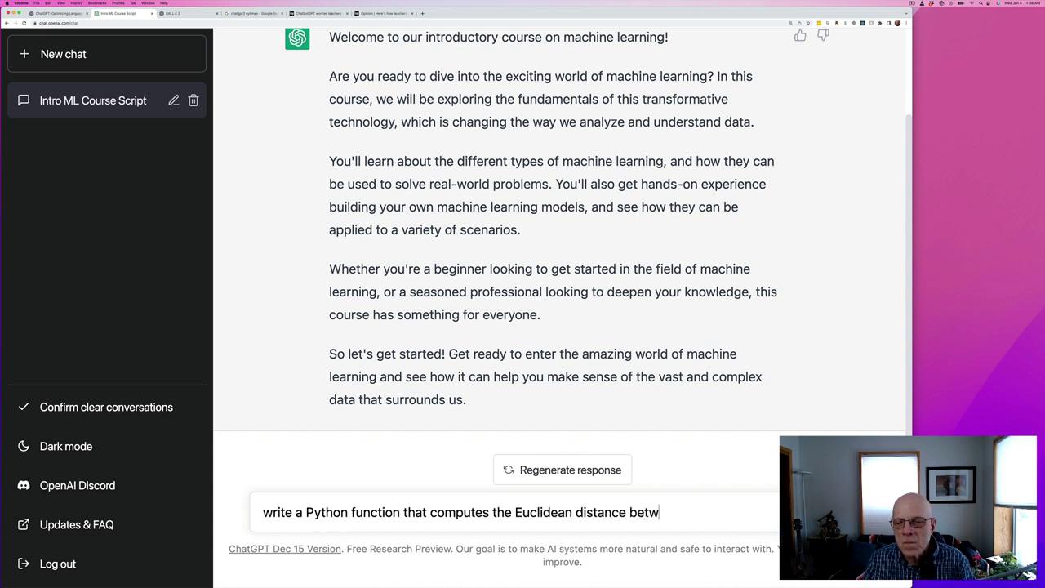
{"action": "type", "text": "een two points"}
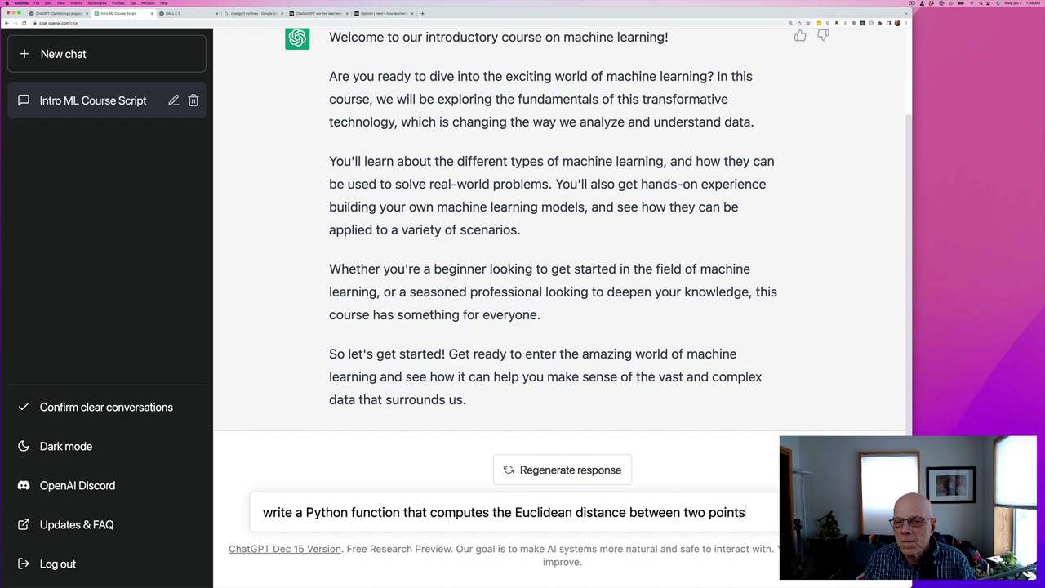
{"action": "key", "text": "Return"}
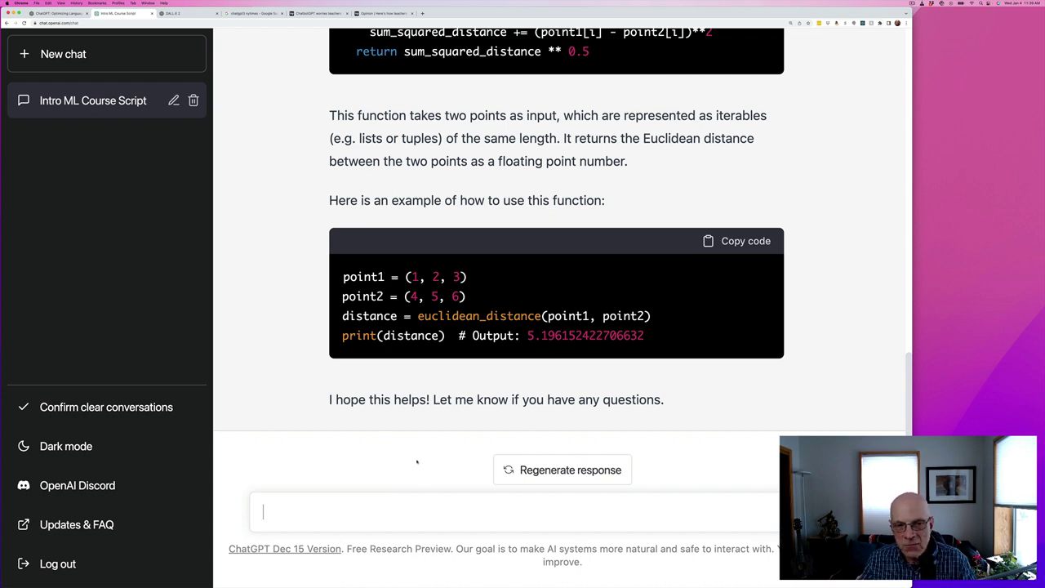
Sign in to DALL·E 2 with the Google account
{"action": "left_click", "coordinate": [183, 14]}
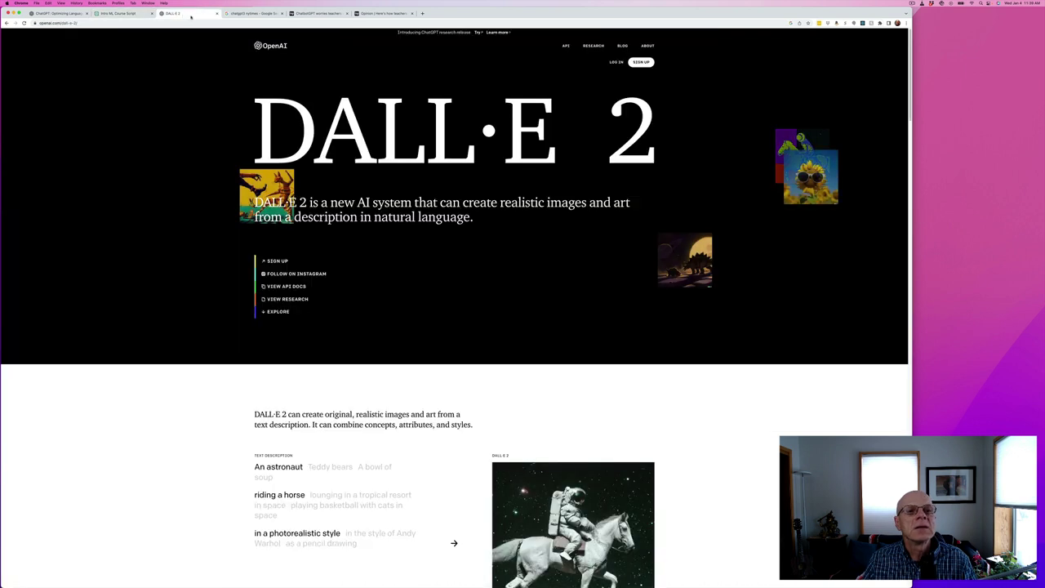
{"action": "left_click", "coordinate": [617, 63]}
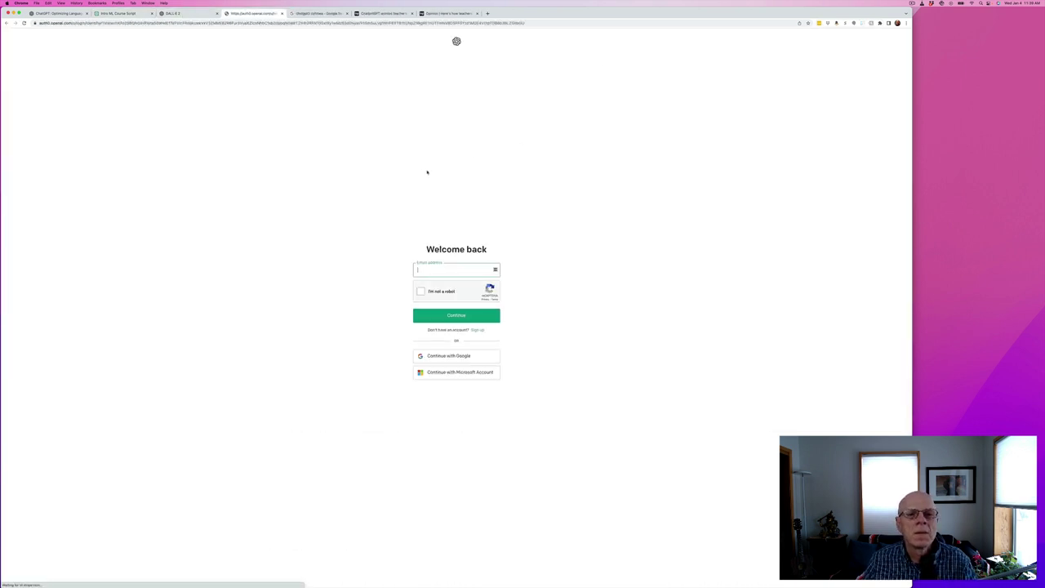
{"action": "left_click", "coordinate": [455, 355]}
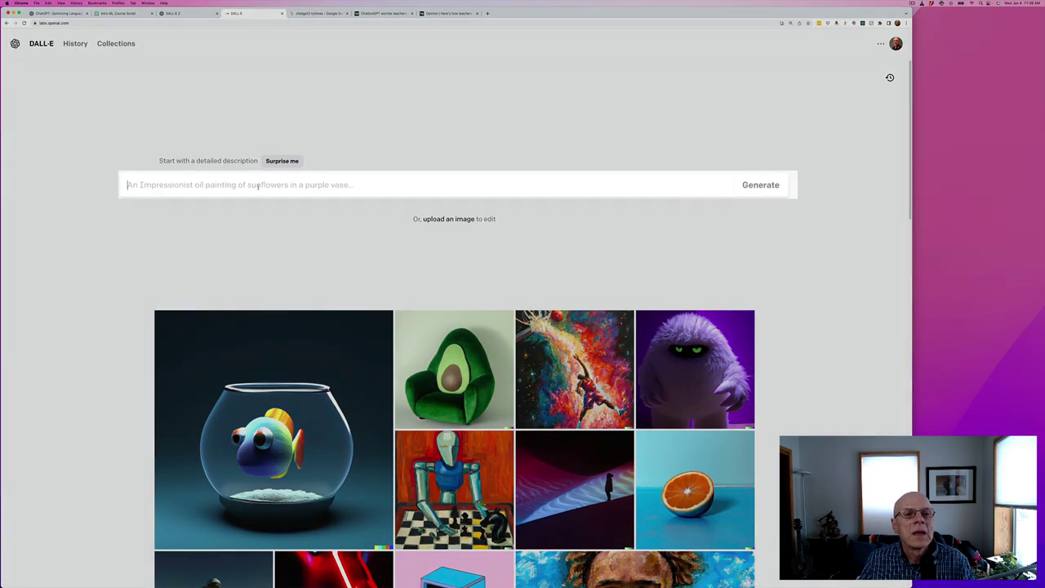
Generate images for 'a photo of a cross between a standard poodle and a horse'
{"action": "left_click", "coordinate": [212, 186]}
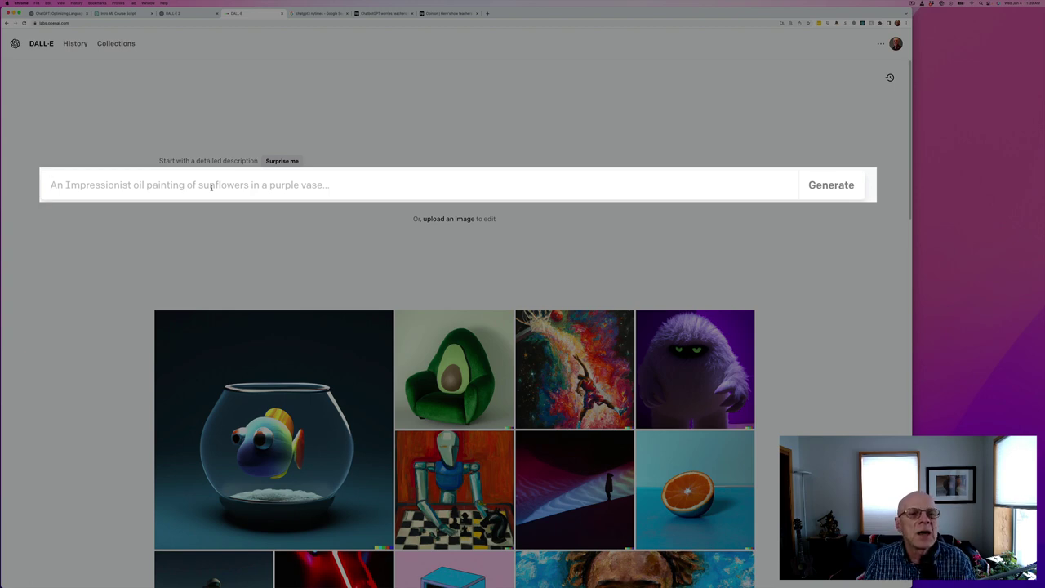
{"action": "type", "text": "a pht"}
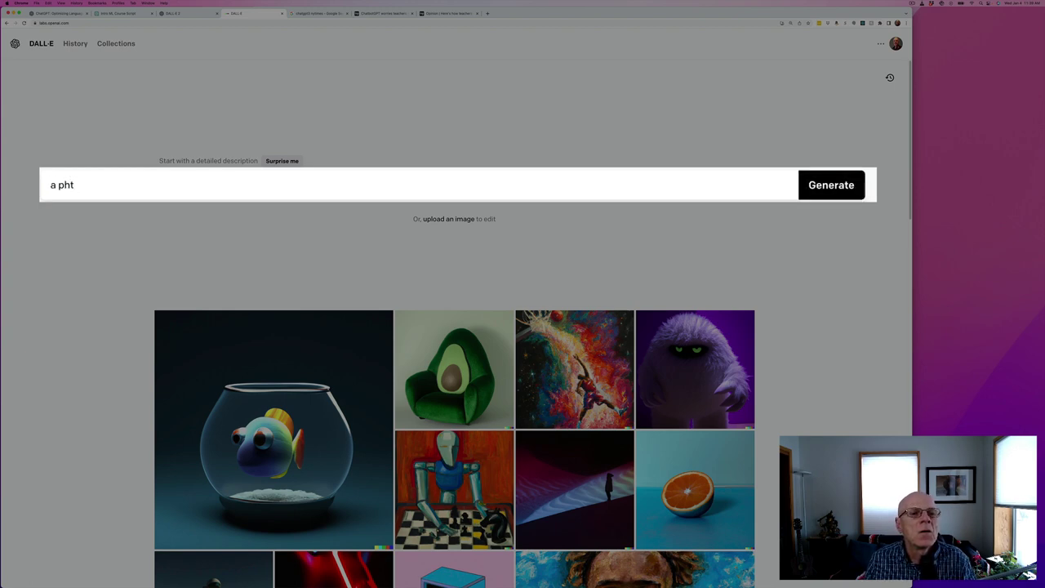
{"action": "key", "text": "BackSpace"}
{"action": "type", "text": "oto iof"}
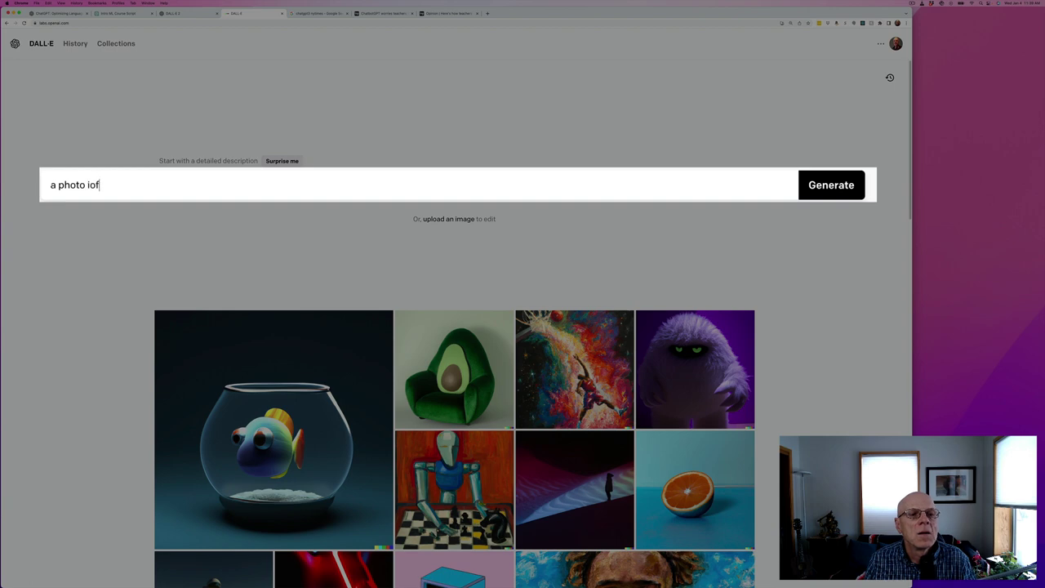
{"action": "key", "text": "BackSpace"}
{"action": "key", "text": "BackSpace"}
{"action": "key", "text": "BackSpace"}
{"action": "type", "text": "of a cross between a sta"}
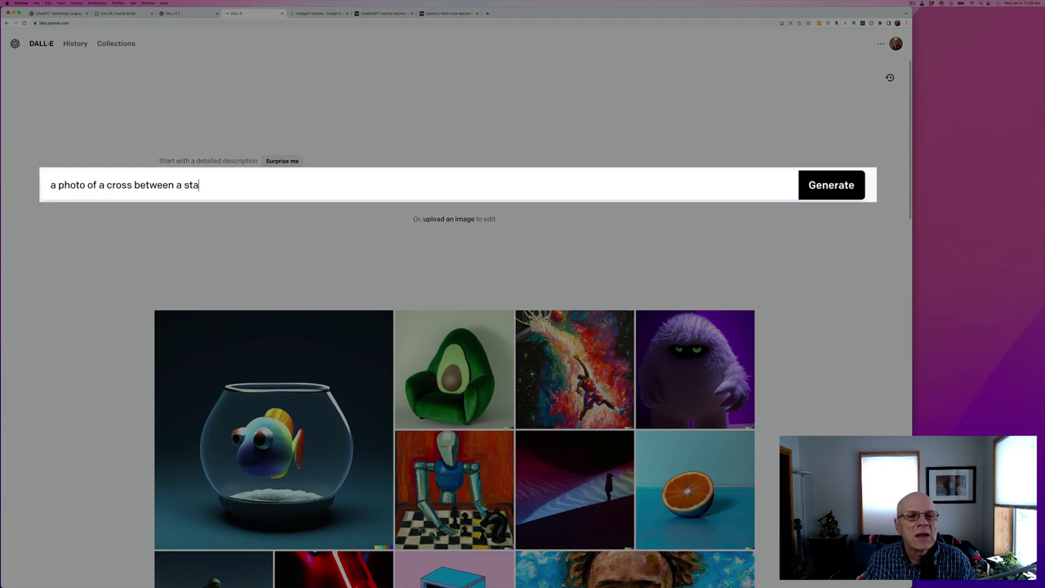
{"action": "type", "text": "ndard pood"}
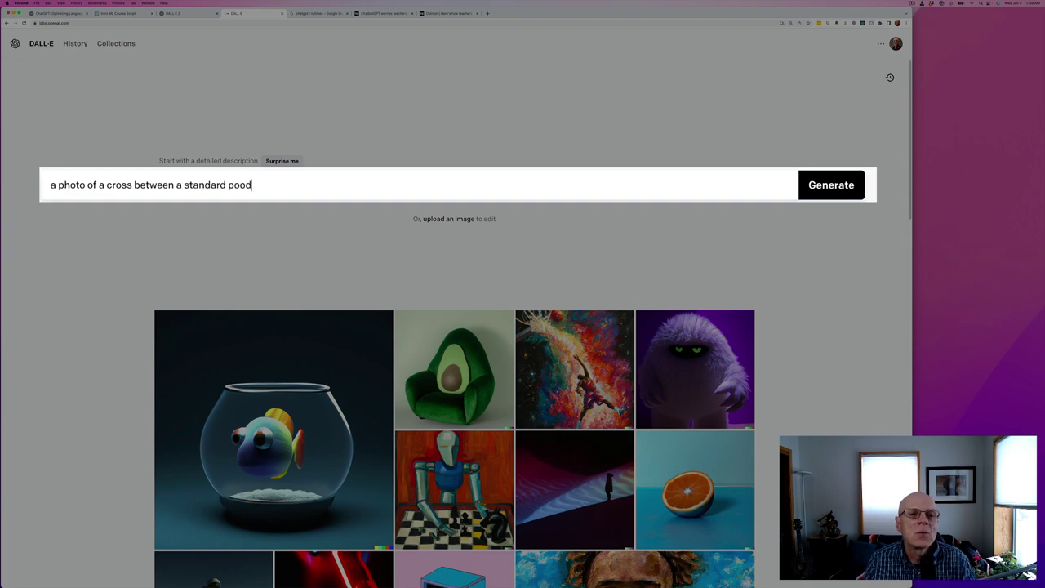
{"action": "type", "text": "le and a horse"}
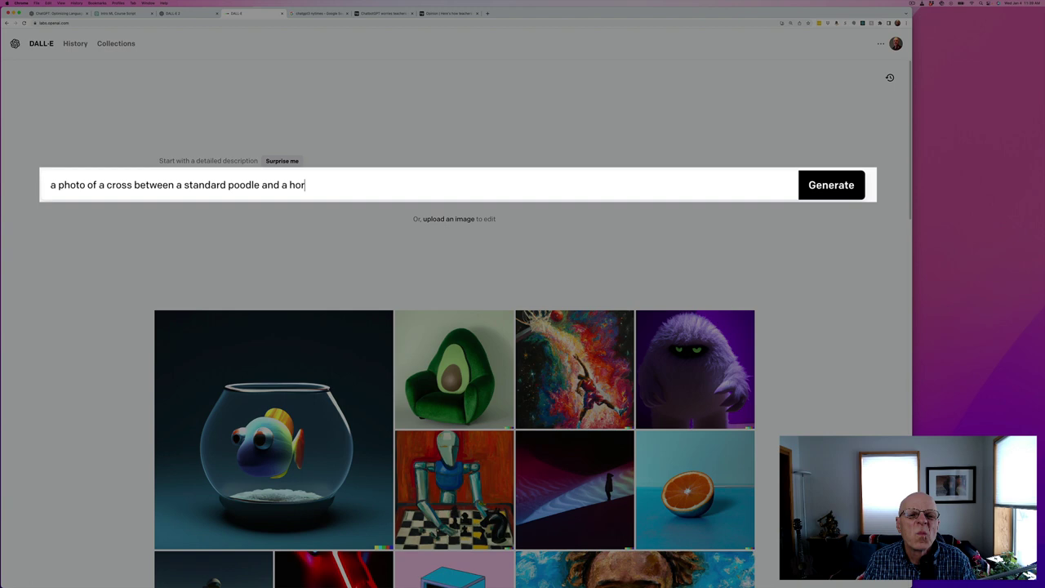
{"action": "key", "text": "Return"}
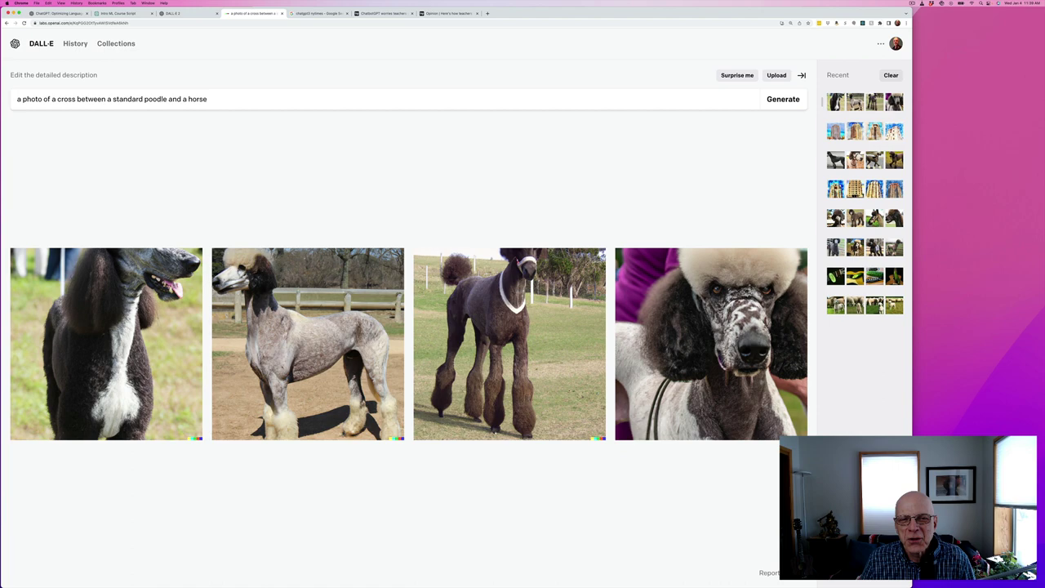
Generate 'a watercolor painting of a pueblo skyscraper', then switch to the ChatGPT news results
{"action": "left_click", "coordinate": [231, 103]}
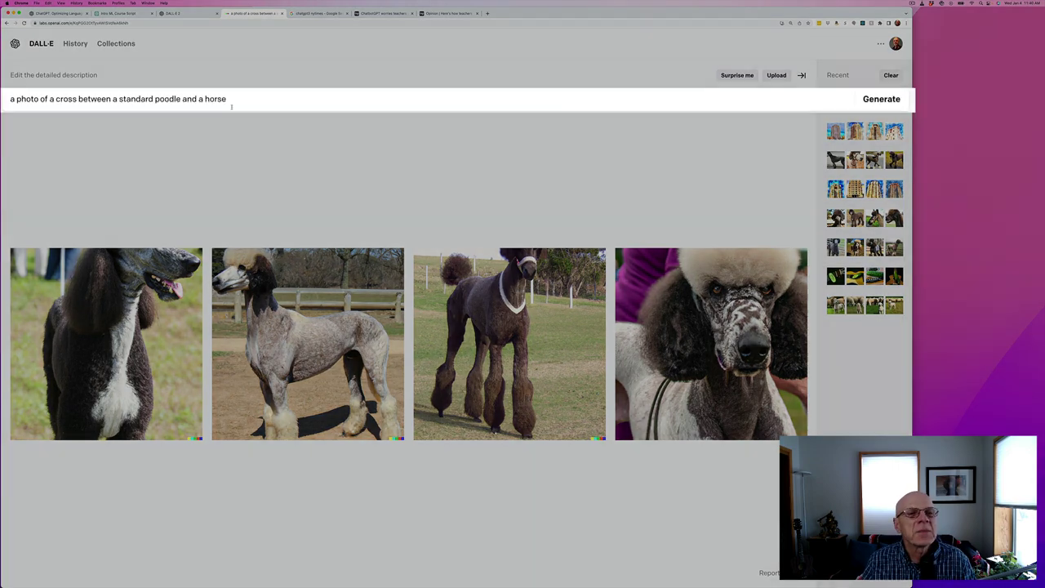
{"action": "key", "text": "super+a"}
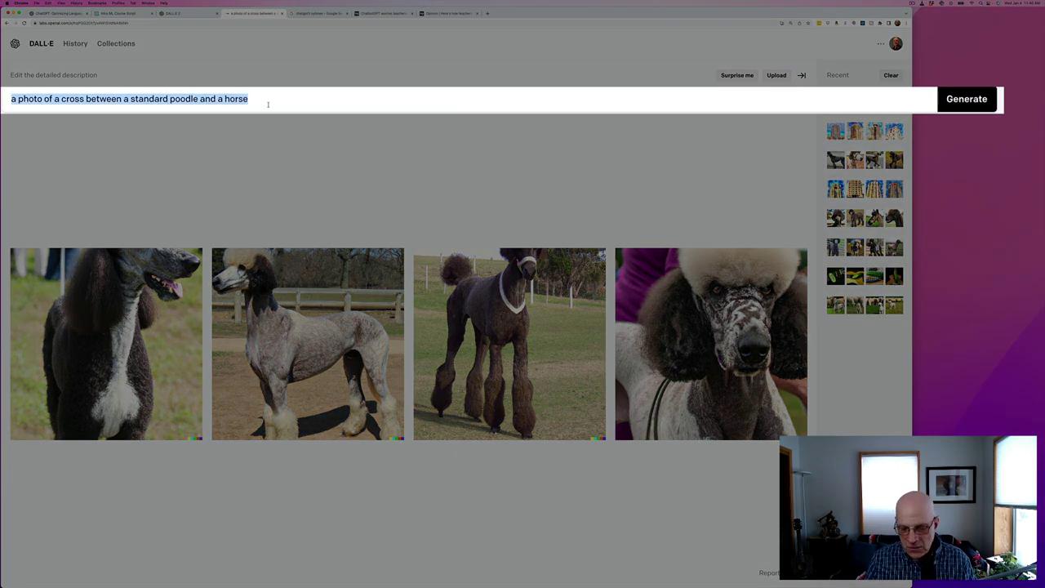
{"action": "type", "text": "a waterc"}
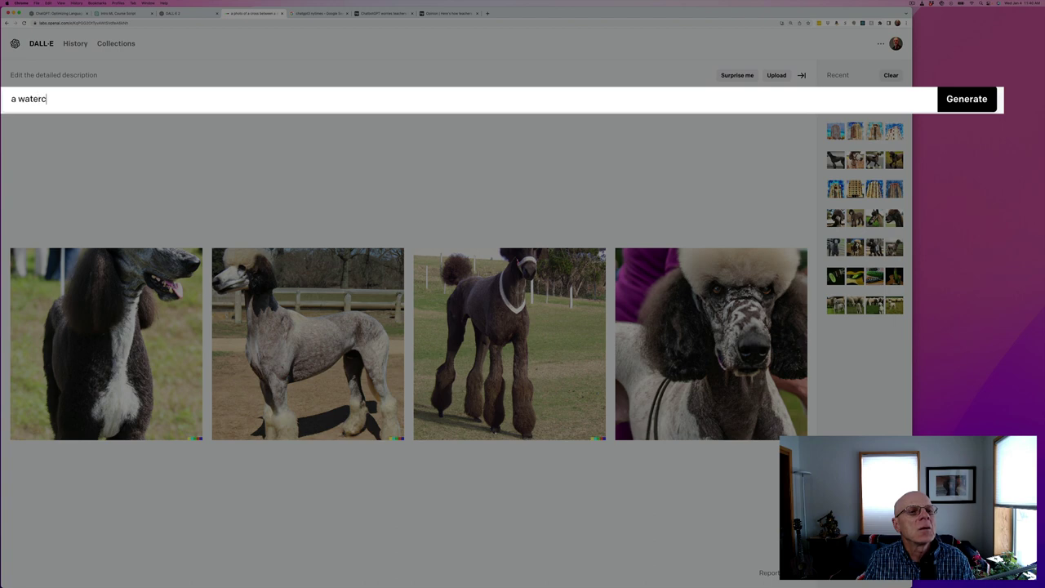
{"action": "type", "text": "olor pa"}
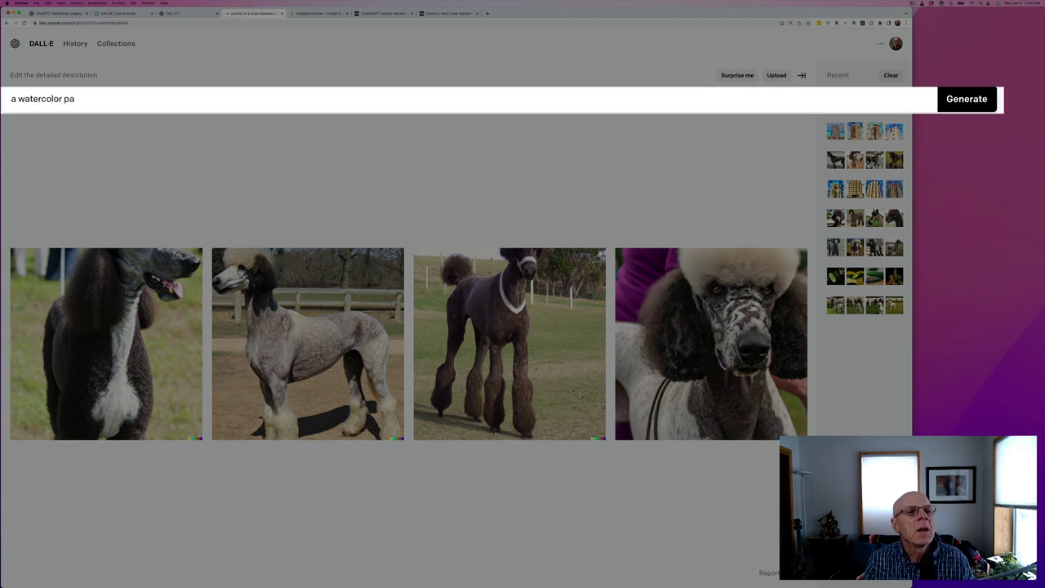
{"action": "type", "text": "inting of"}
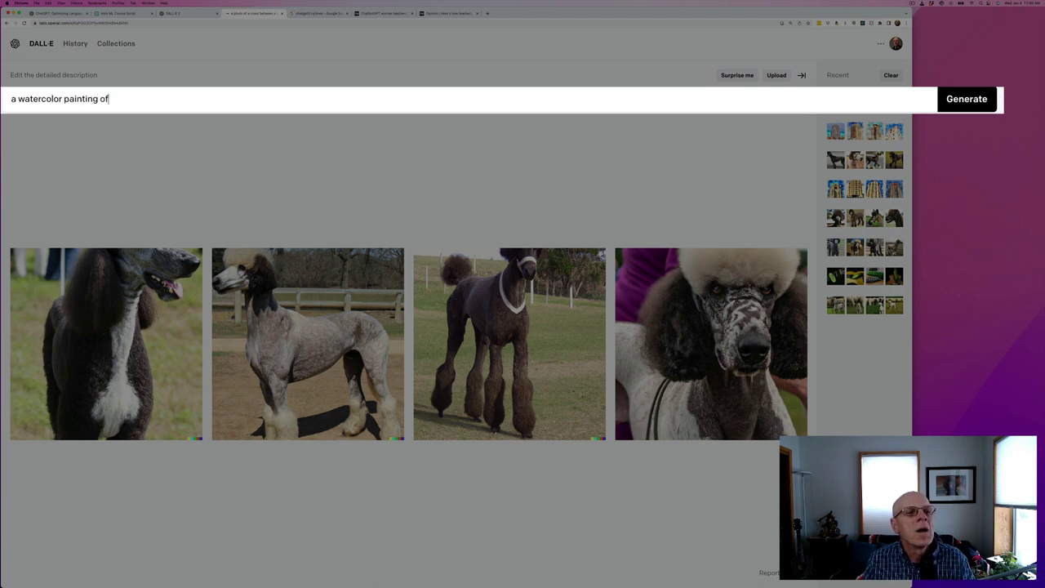
{"action": "type", "text": " a pe"}
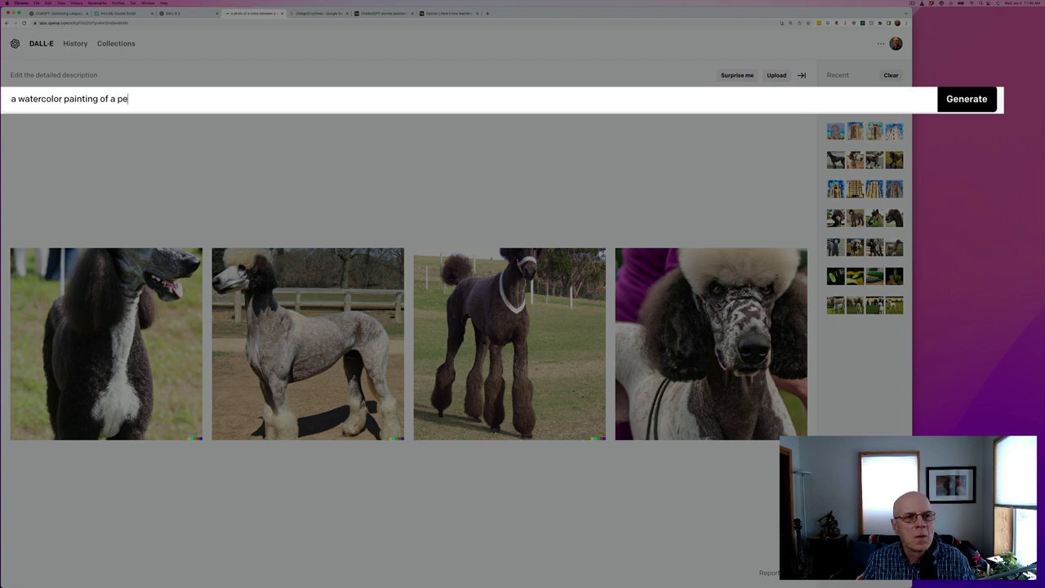
{"action": "type", "text": "u"}
{"action": "key", "text": "BackSpace"}
{"action": "key", "text": "BackSpace"}
{"action": "type", "text": "uebl"}
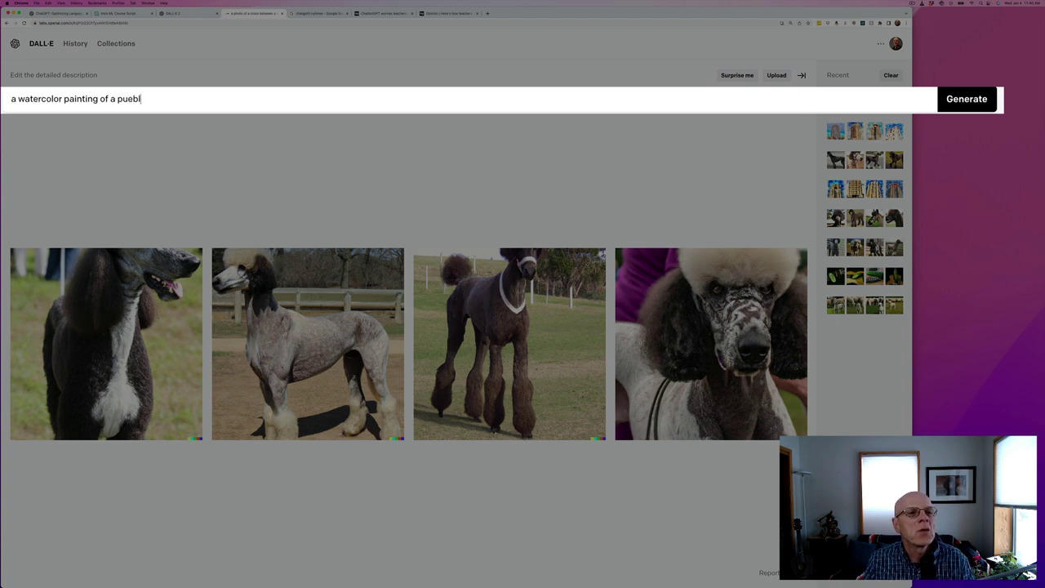
{"action": "type", "text": "o skyscrap"}
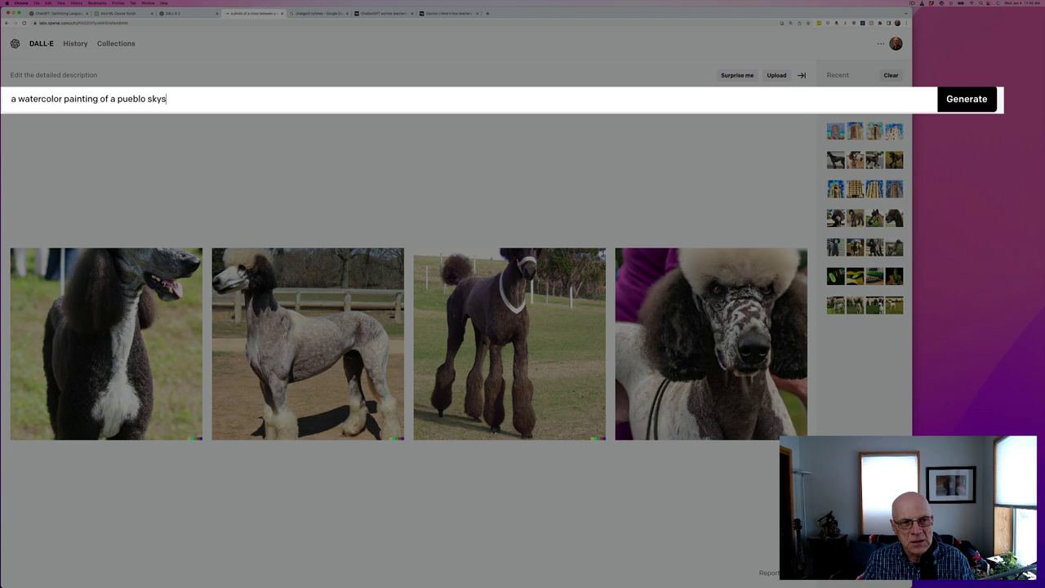
{"action": "type", "text": "er"}
{"action": "key", "text": "Return"}
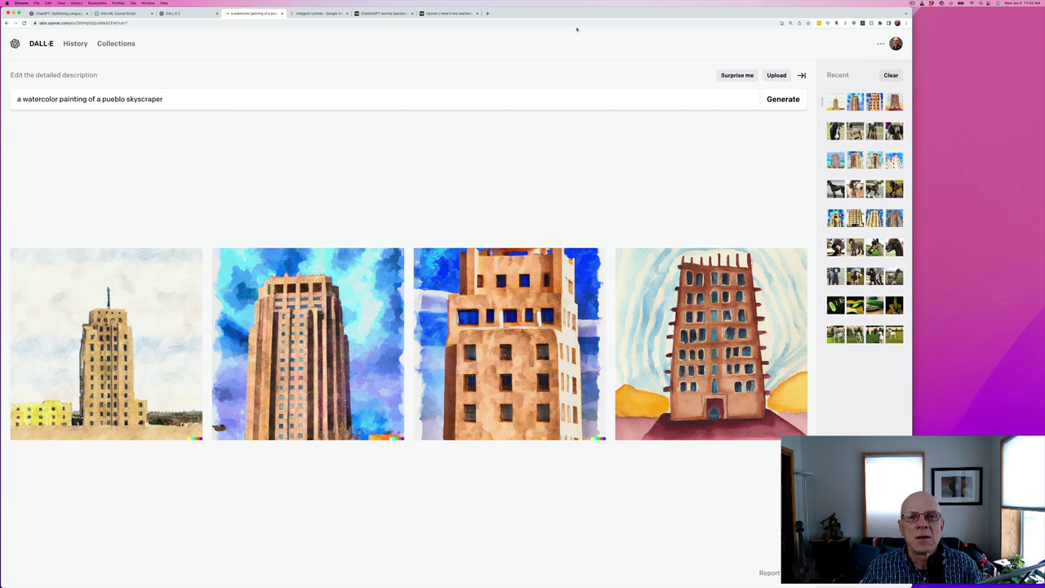
{"action": "left_click", "coordinate": [317, 13]}
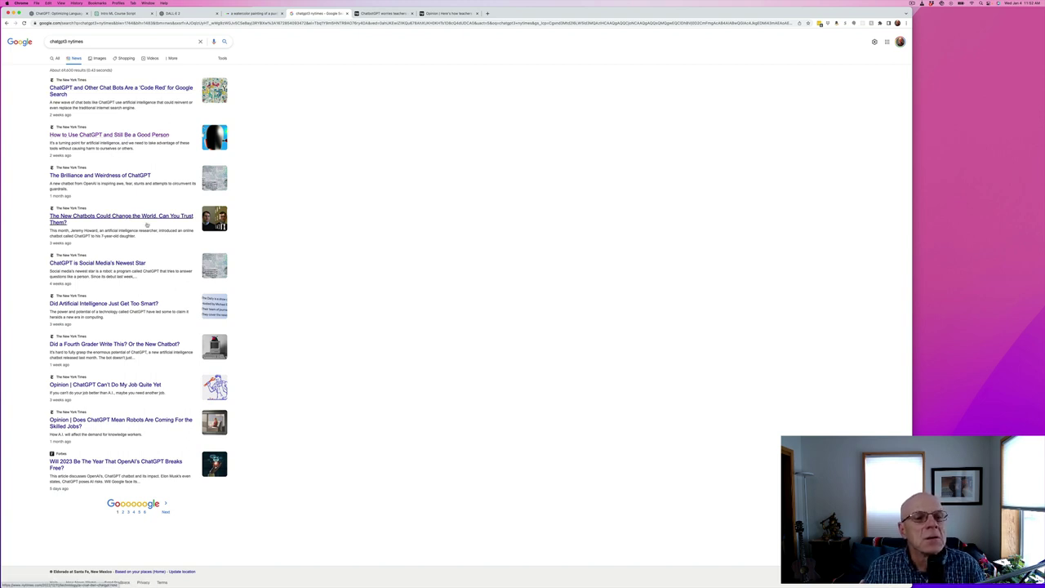
Show the Washington Post article on teachers on alert for ChatGPT cheating
{"action": "left_click", "coordinate": [376, 16]}
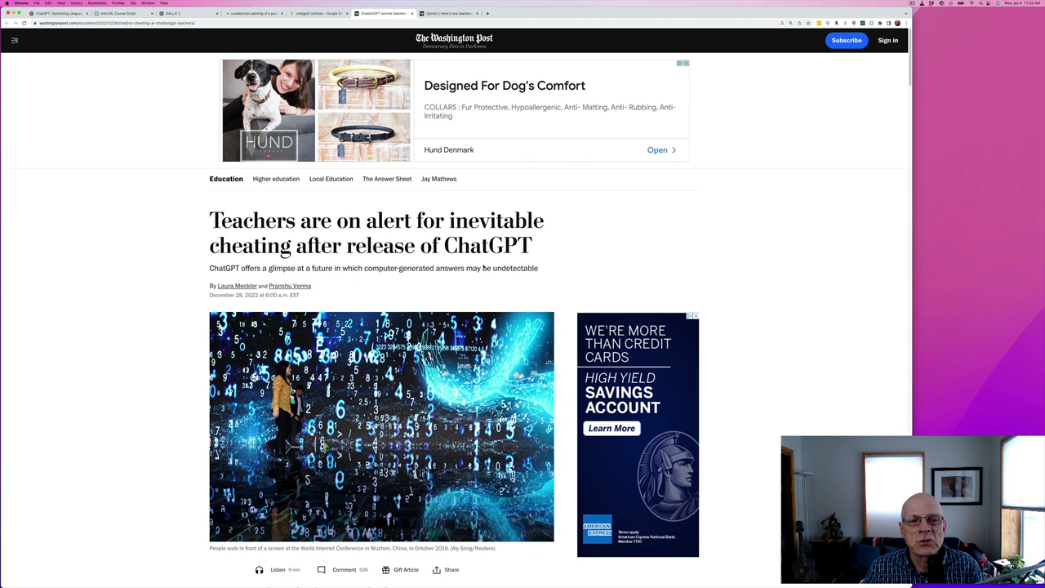
Show the opinion piece 'Here's how teachers can foil ChatGPT: Handwritten essays'
{"action": "left_click", "coordinate": [449, 13]}
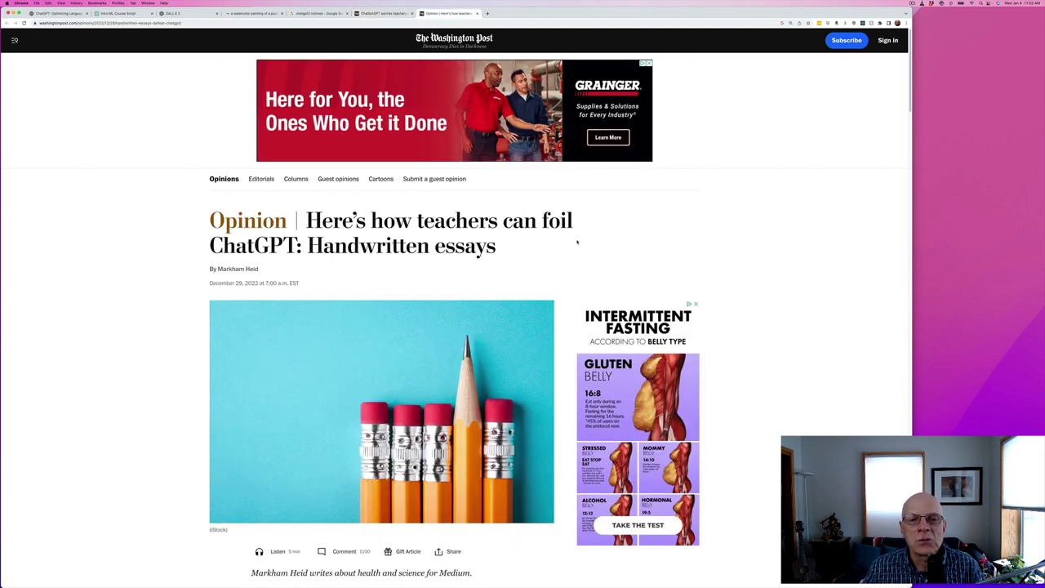